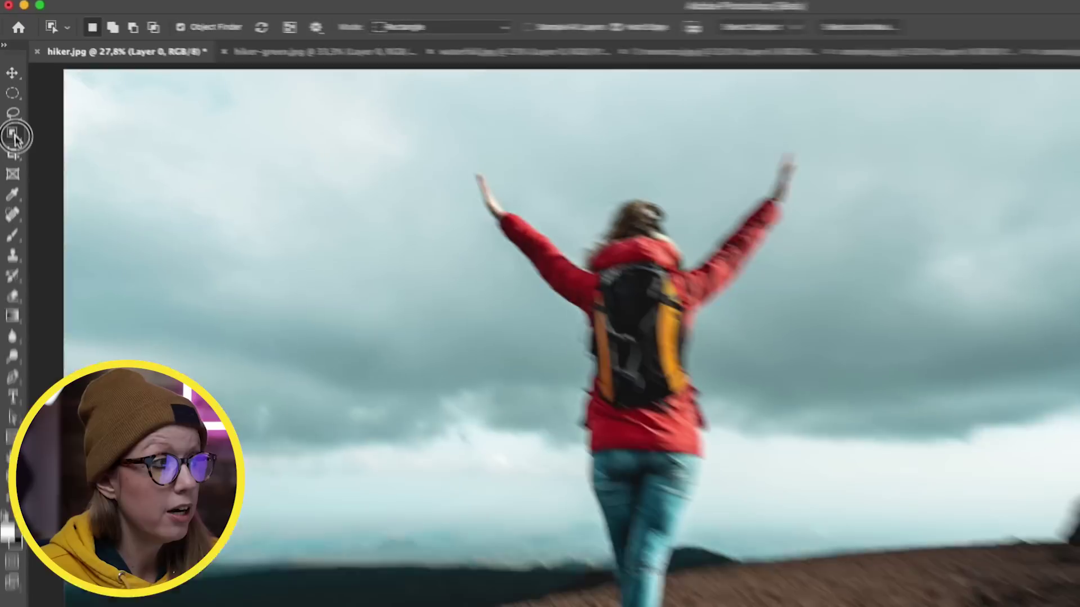
Copy the hiker onto a new layer with the Object Selection tool and check the cutout with Layer 0 hidden.
{"action": "left_click", "coordinate": [12, 99]}
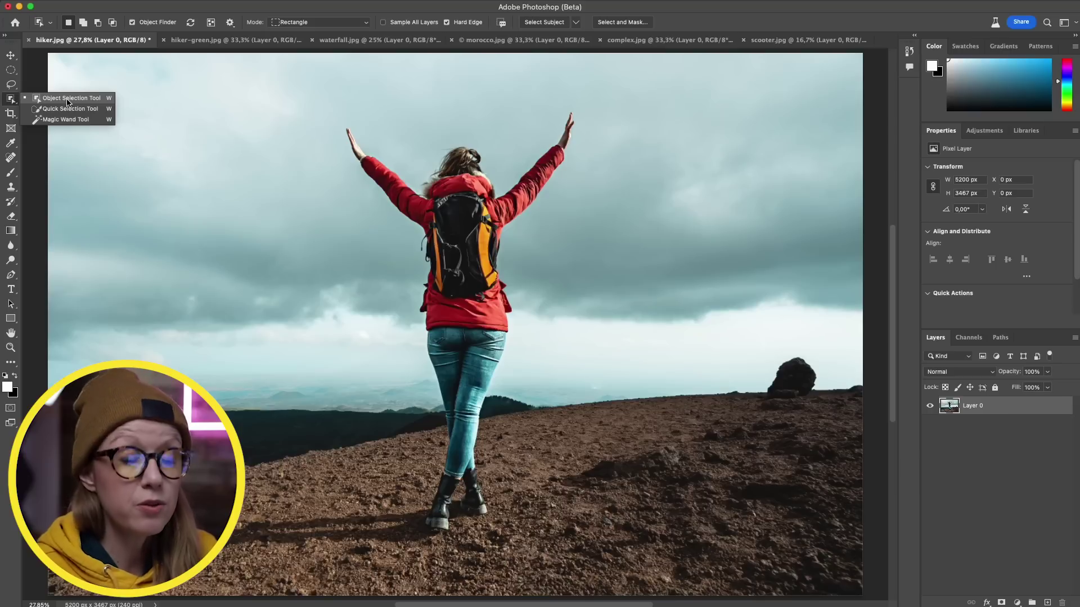
{"action": "left_click", "coordinate": [102, 148]}
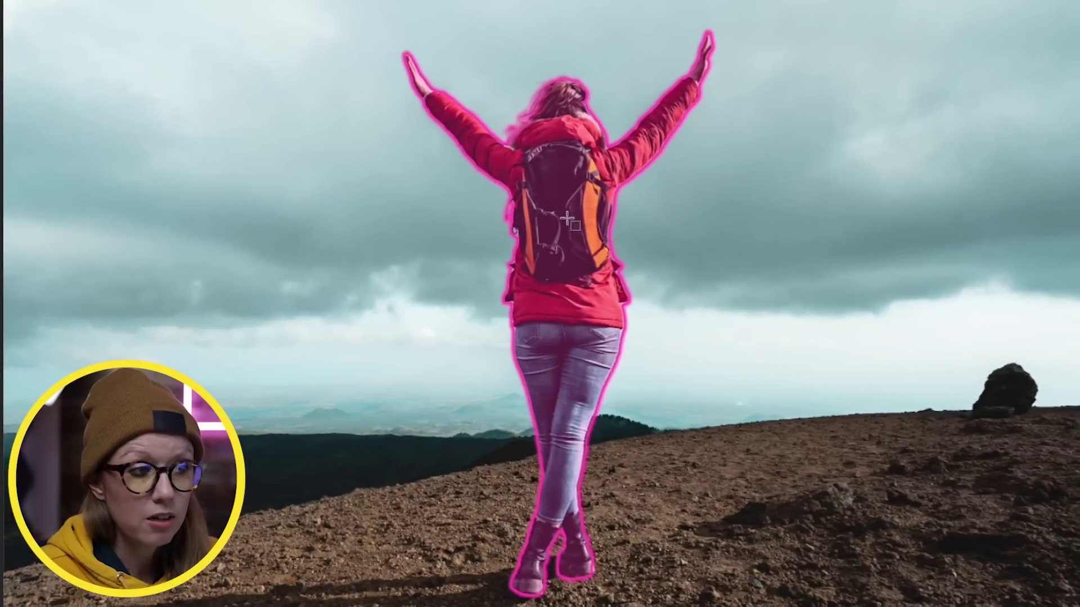
{"action": "left_click", "coordinate": [467, 250]}
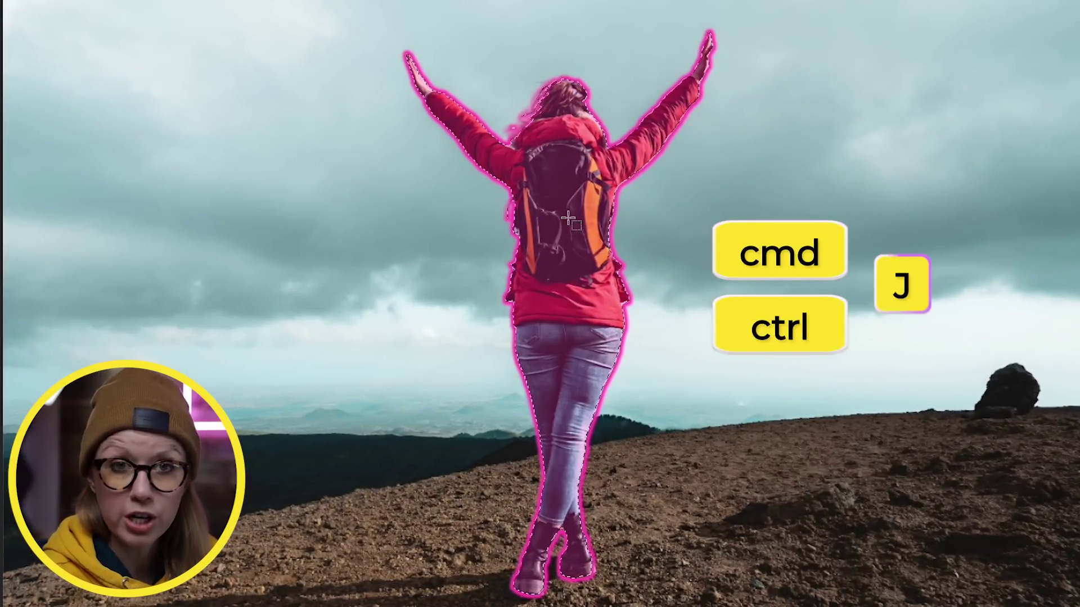
{"action": "key", "text": "super+j"}
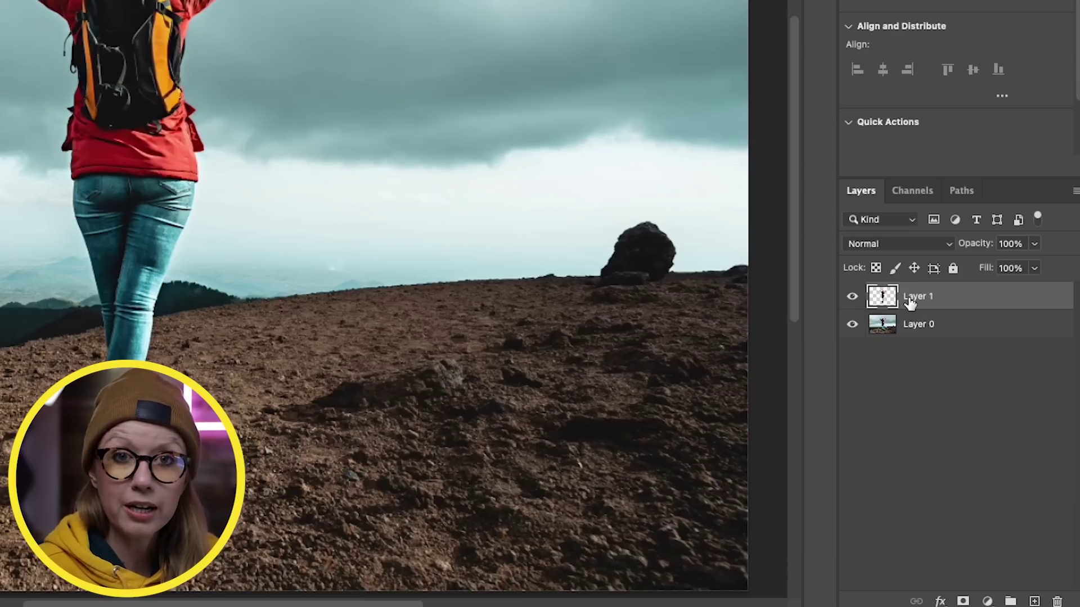
{"action": "left_click", "coordinate": [852, 327]}
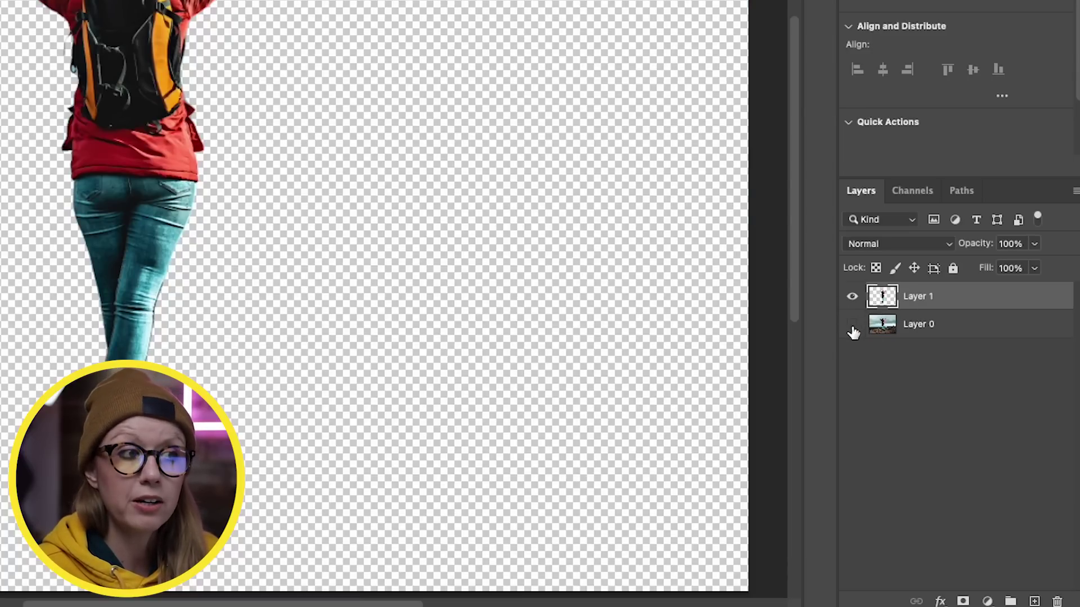
{"action": "left_click", "coordinate": [930, 424]}
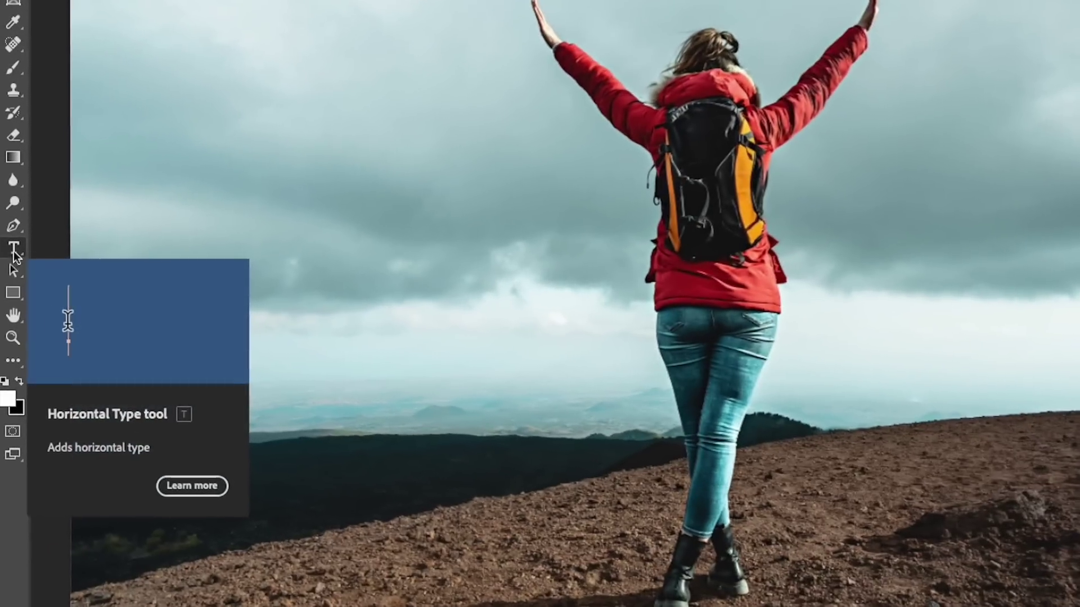
Add the white Montserrat Bold title TRAVEL behind the hiker's cutout layer and enlarge it to about 366 pt.
{"action": "left_click", "coordinate": [20, 255]}
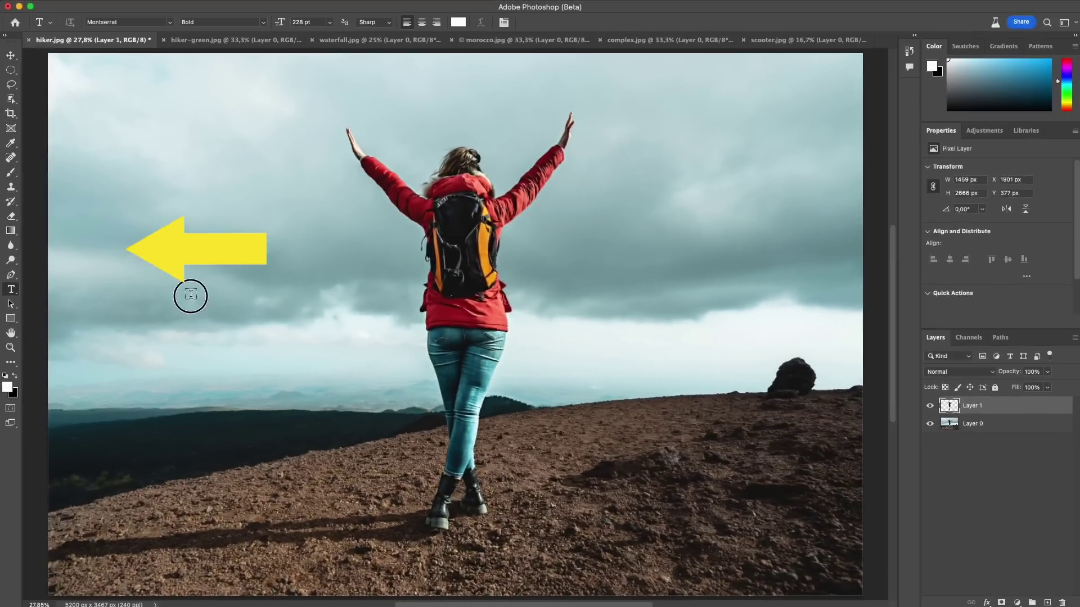
{"action": "left_click", "coordinate": [301, 266]}
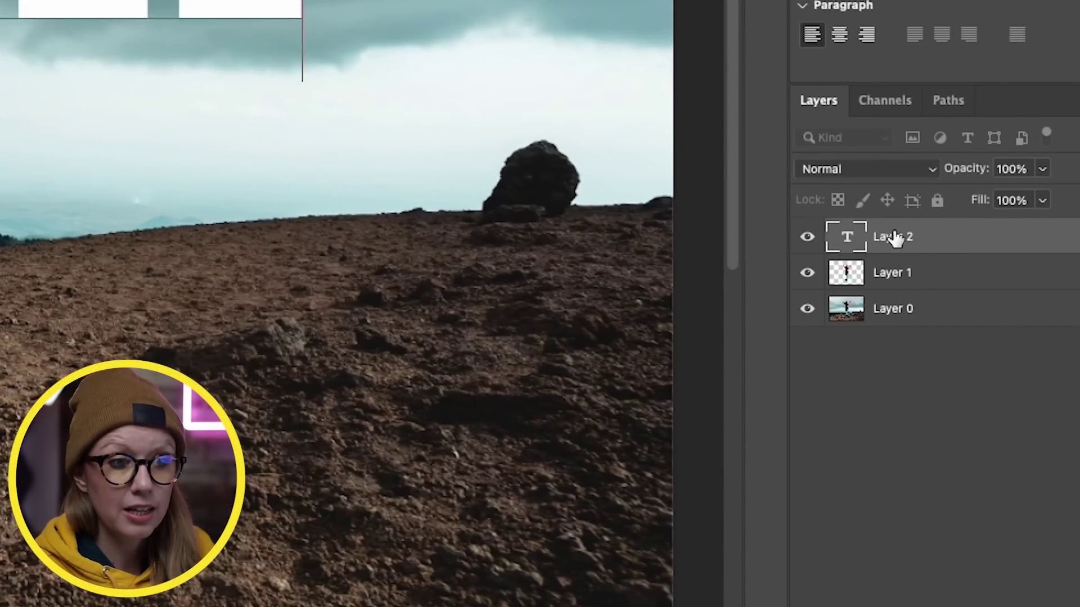
{"action": "left_click_drag", "start_coordinate": [894, 238], "coordinate": [898, 288]}
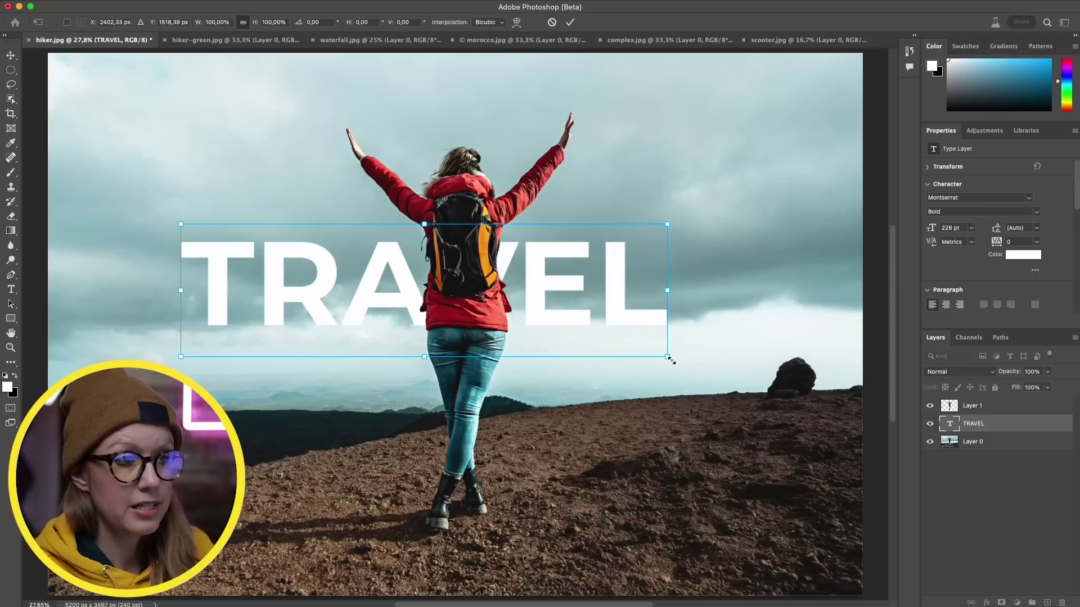
{"action": "left_click_drag", "start_coordinate": [672, 360], "coordinate": [897, 404]}
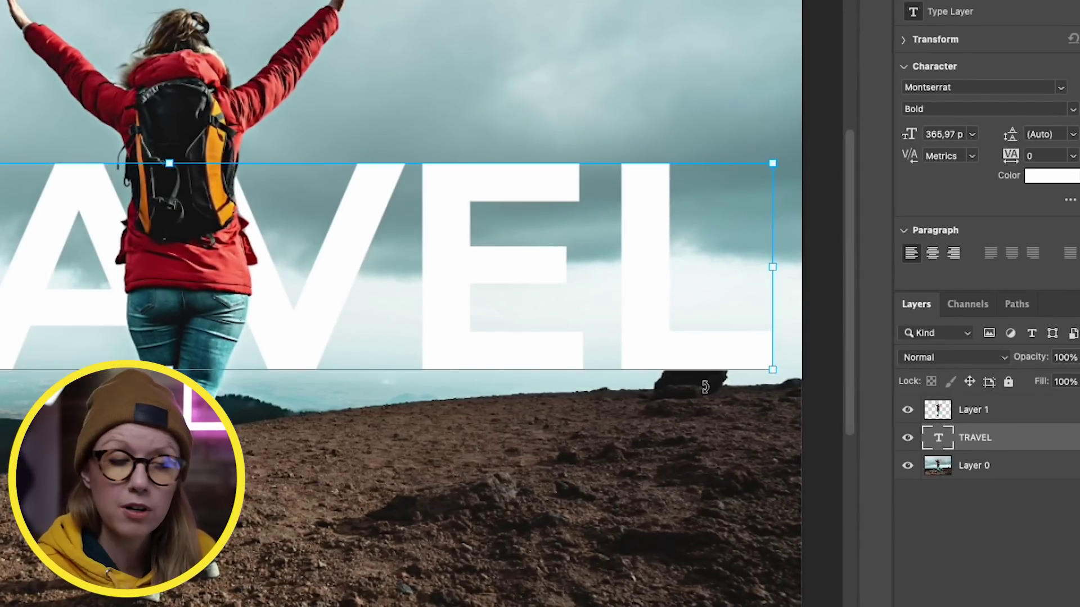
Copy the rock on the horizon from Layer 0 onto its own layer and place the TRAVEL layer beneath it.
{"action": "left_click", "coordinate": [970, 477]}
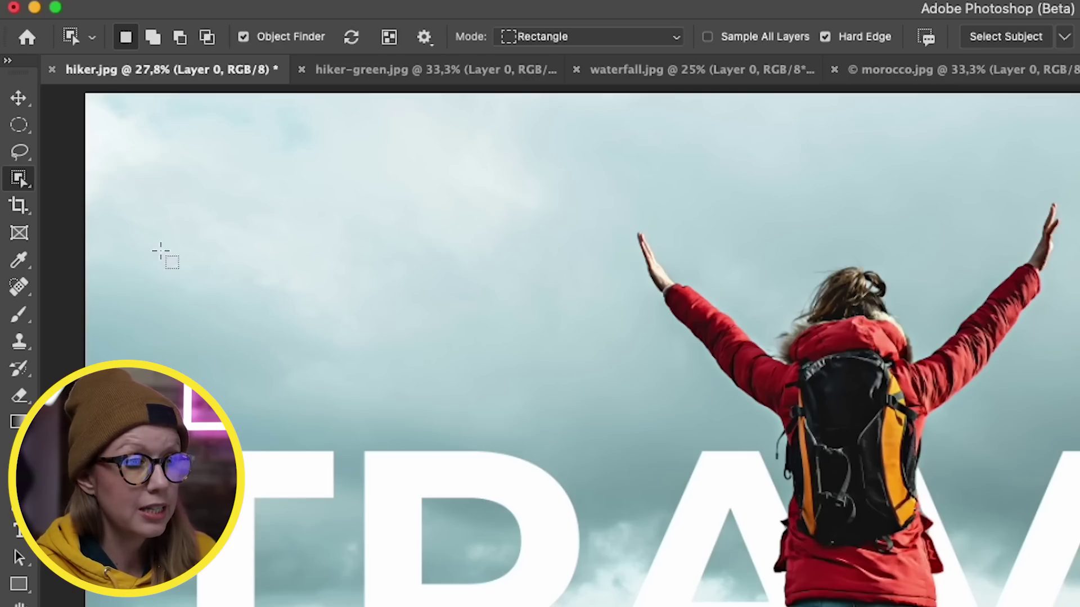
{"action": "left_click_drag", "start_coordinate": [595, 263], "coordinate": [706, 332]}
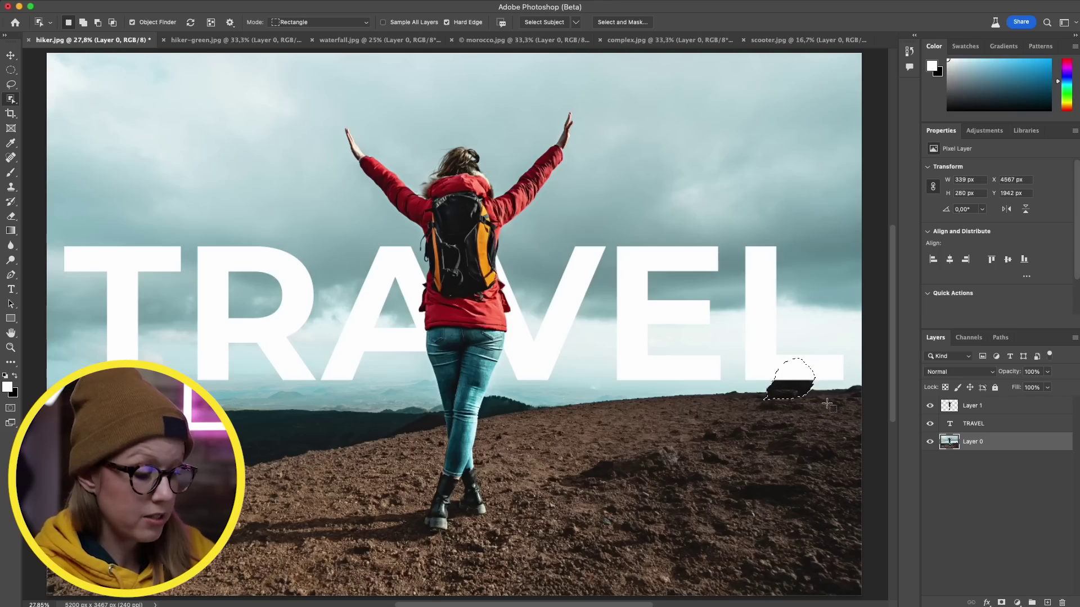
{"action": "key", "text": "super+j"}
{"action": "left_click_drag", "start_coordinate": [970, 424], "coordinate": [971, 422]}
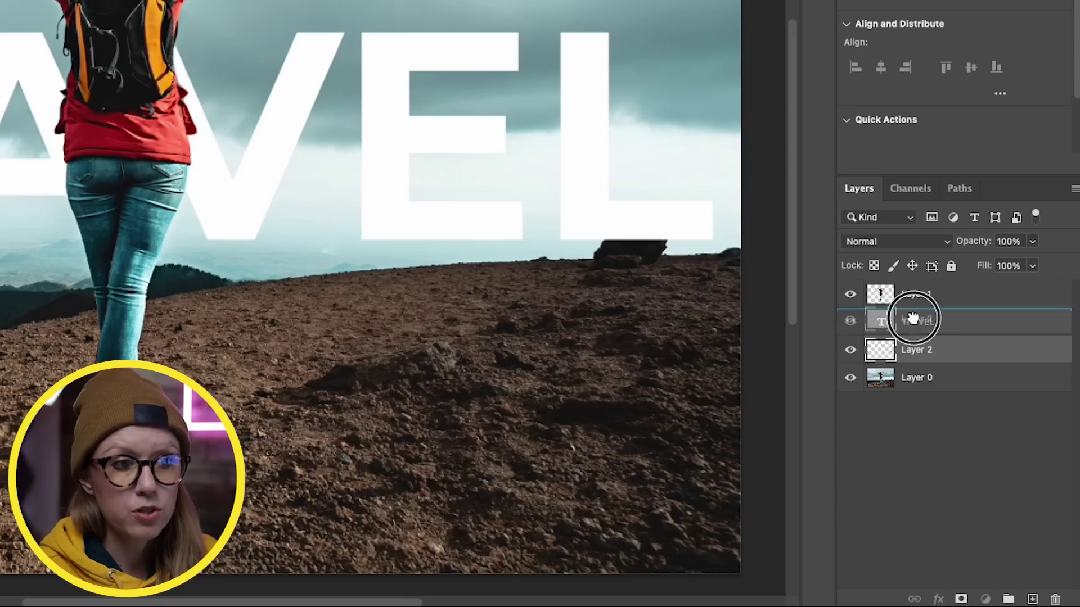
{"action": "left_click_drag", "start_coordinate": [912, 319], "coordinate": [915, 313]}
{"action": "left_click", "coordinate": [917, 350]}
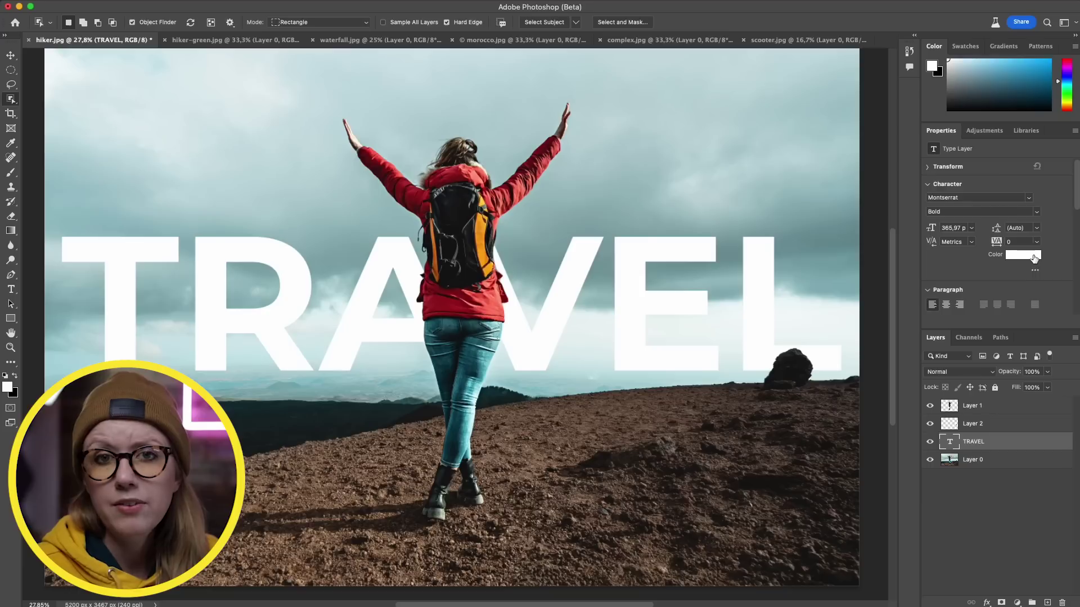
Pick a new hue and shade for the TRAVEL text in the Color Picker.
{"action": "left_click", "coordinate": [1034, 257]}
{"action": "left_click_drag", "start_coordinate": [110, 389], "coordinate": [586, 266]}
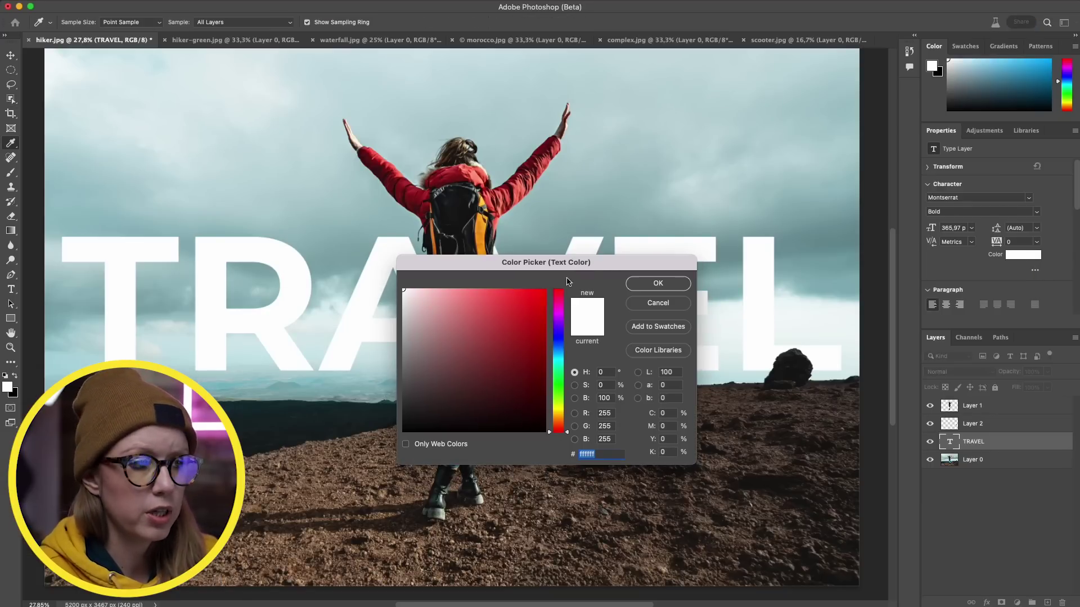
{"action": "left_click", "coordinate": [560, 350]}
{"action": "left_click", "coordinate": [514, 378]}
{"action": "key", "text": "Return"}
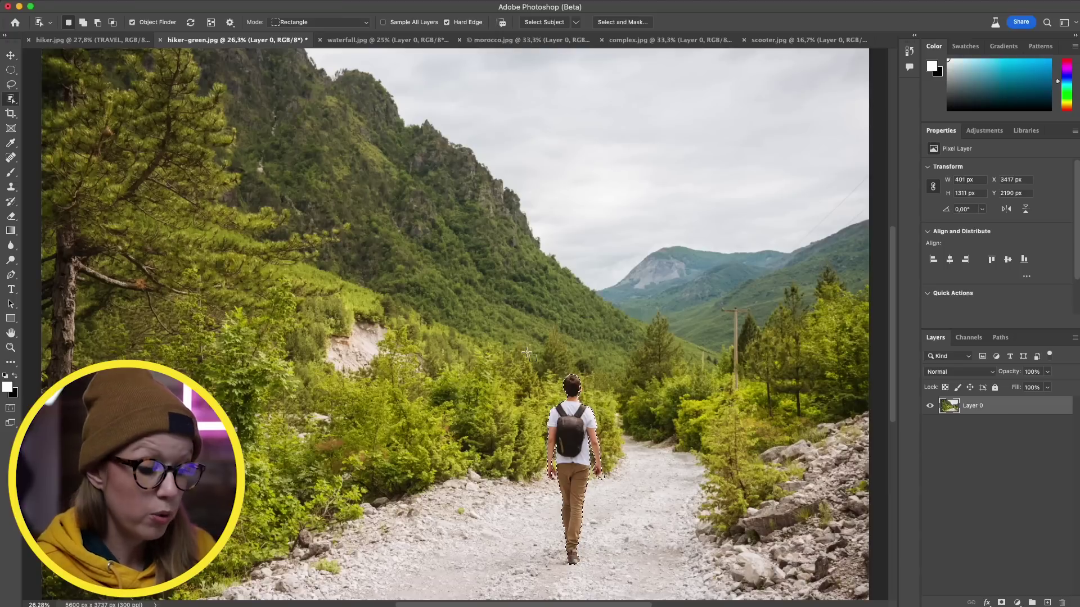
Delete and fill the selected hiker on the gravel path in hiker-green.jpg and inspect the filled area.
{"action": "key", "text": "shift+Delete"}
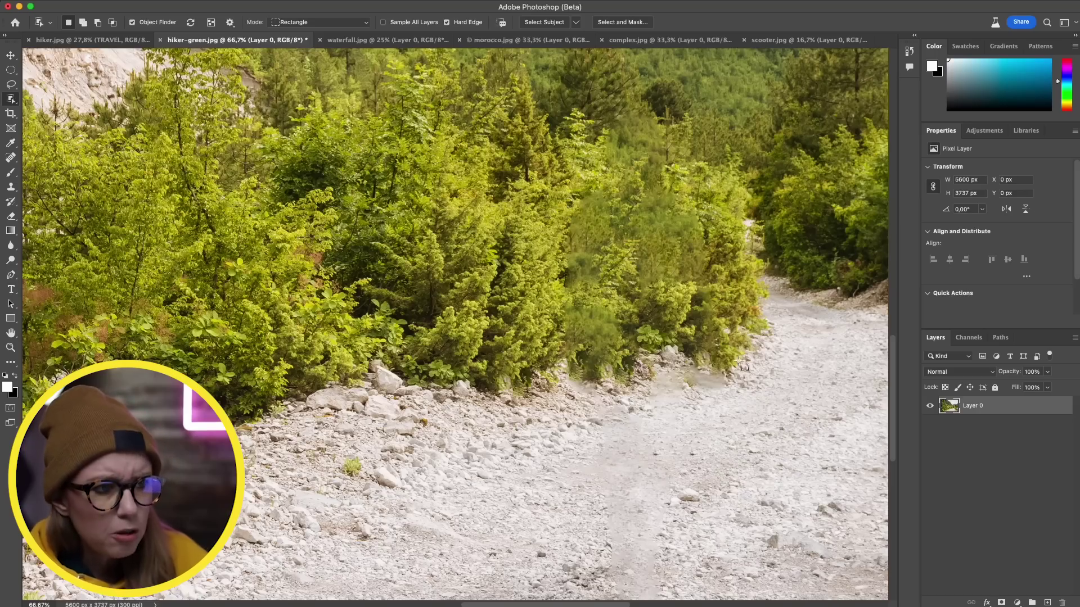
{"action": "scroll", "coordinate": [638, 321], "scroll_direction": "down", "scroll_amount": 3}
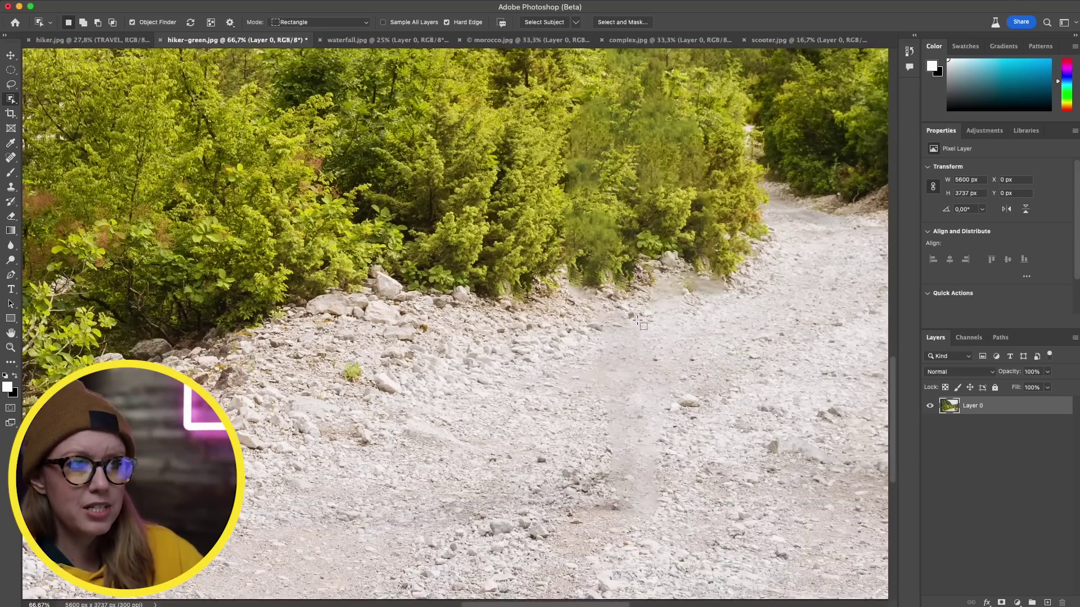
{"action": "scroll", "coordinate": [641, 326], "scroll_direction": "down", "scroll_amount": 4}
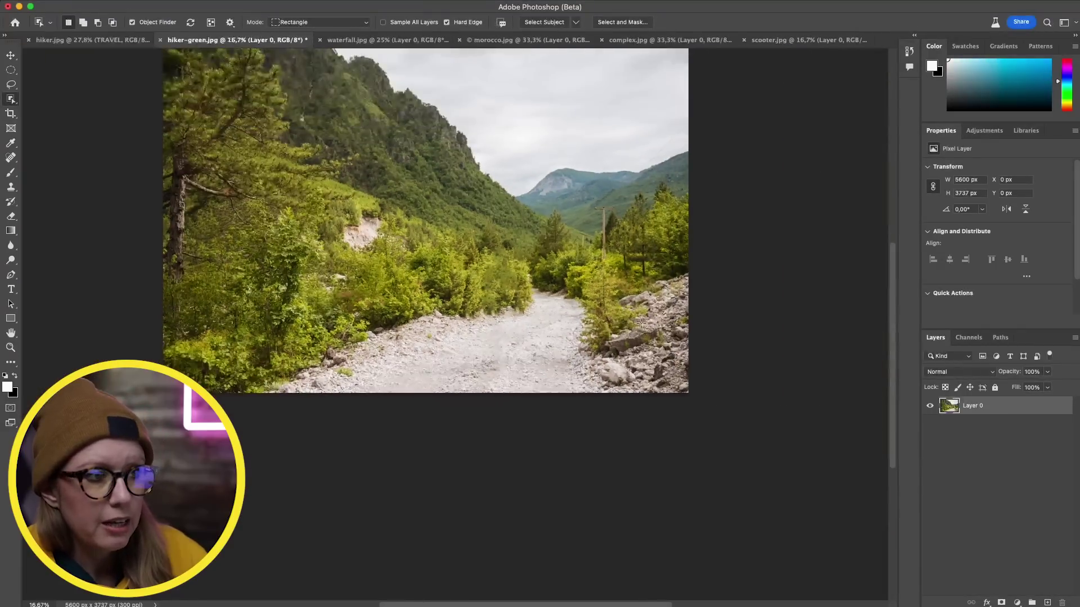
{"action": "scroll", "coordinate": [641, 326], "scroll_direction": "up", "scroll_amount": 2}
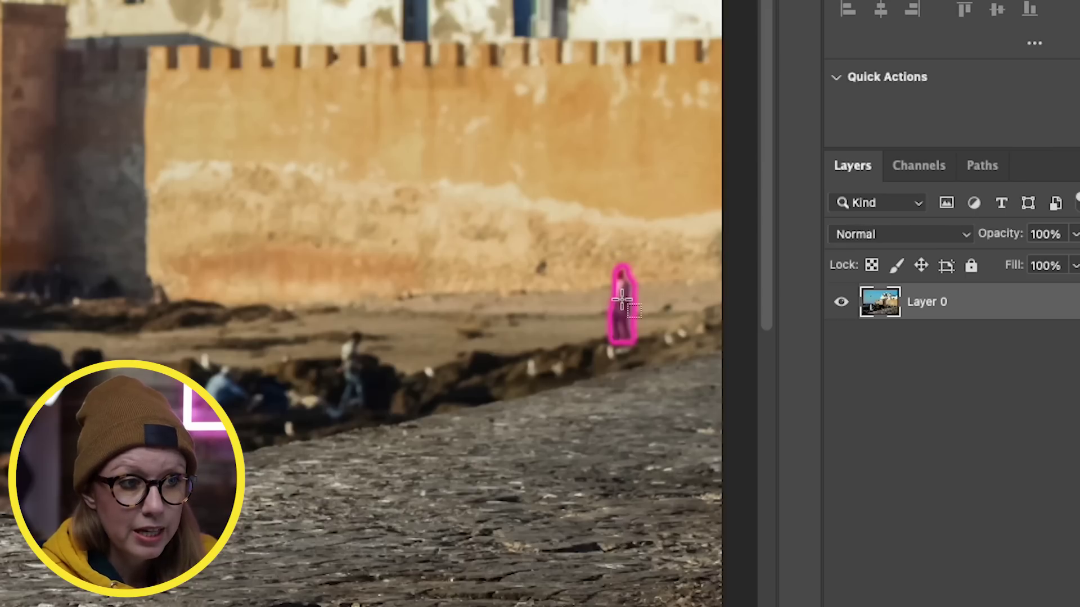
Remove small background figures in front of the fortress wall in morocco.jpg with object selections and Delete and Fill.
{"action": "key", "text": "shift+Delete"}
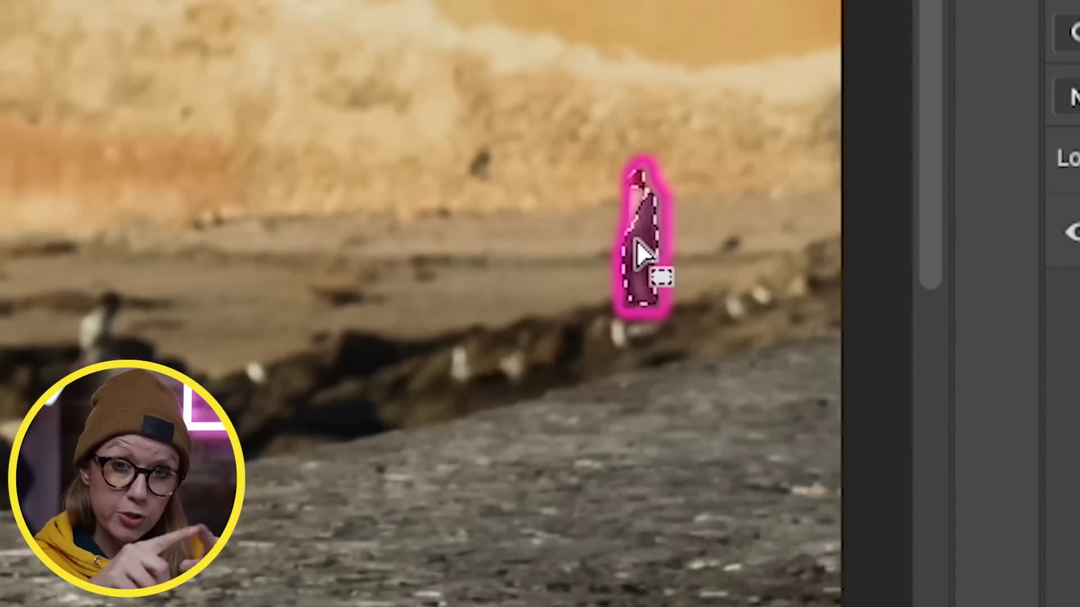
{"action": "left_click_drag", "start_coordinate": [590, 311], "coordinate": [626, 373]}
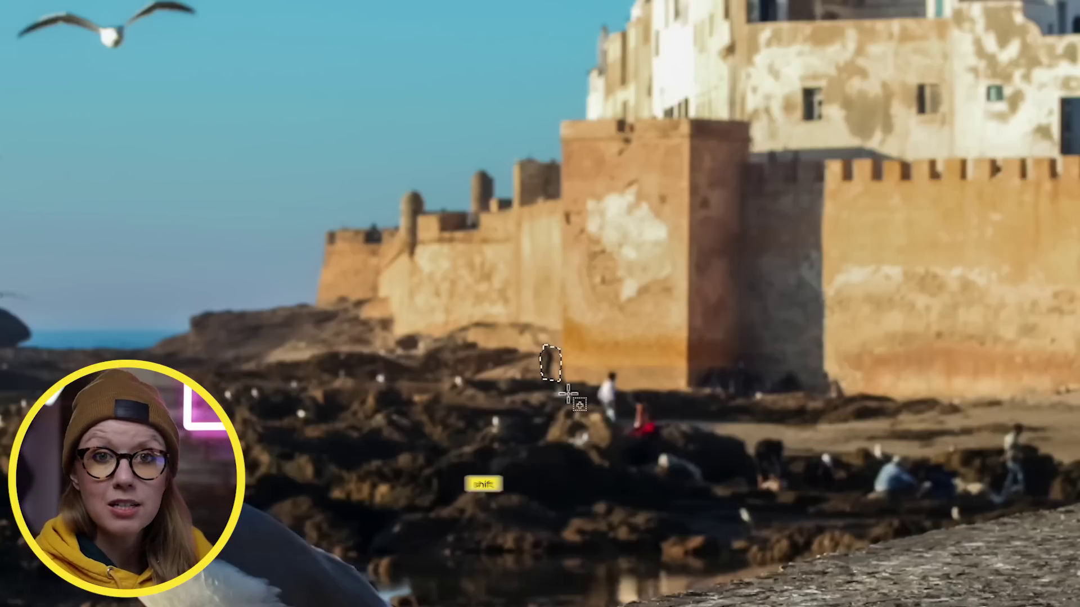
{"action": "key", "text": "shift+Delete"}
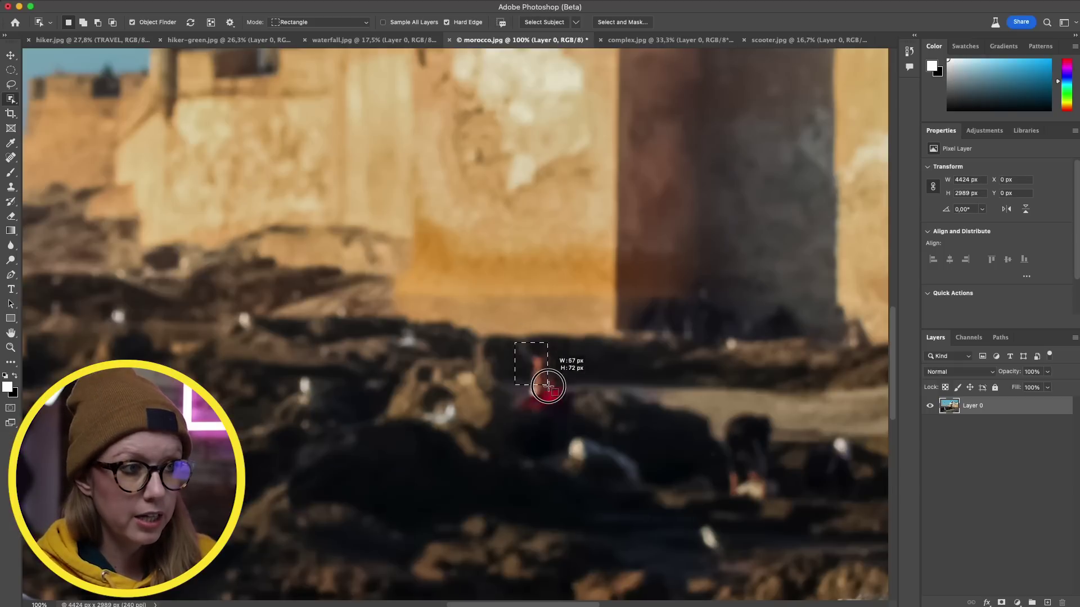
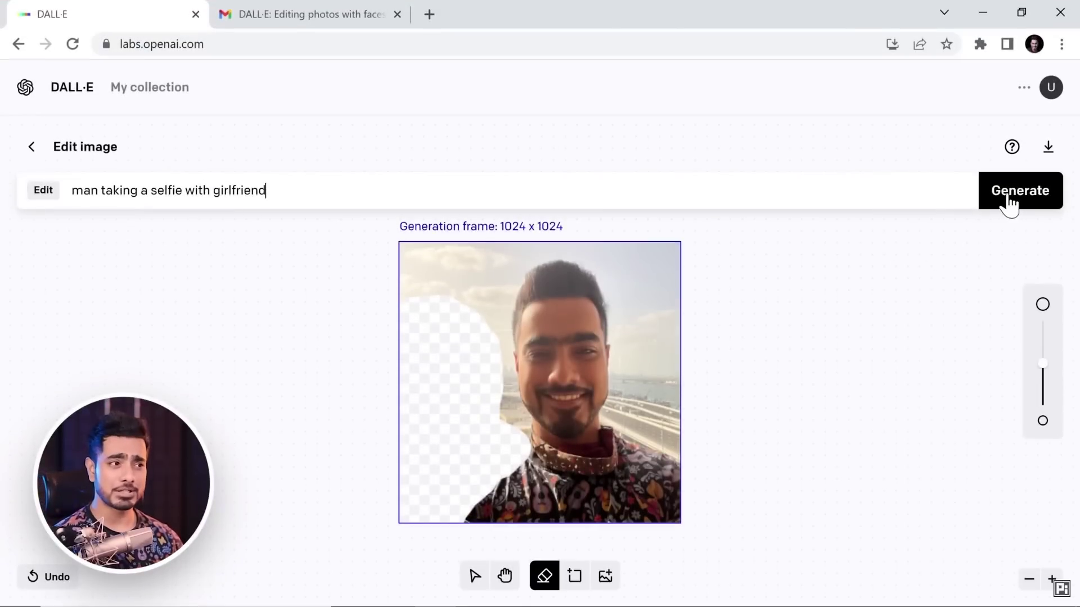
In DALL·E, generate the erased part of the selfie from the prompt "man taking a selfie with girlfriend".
{"action": "left_click", "coordinate": [1008, 204]}
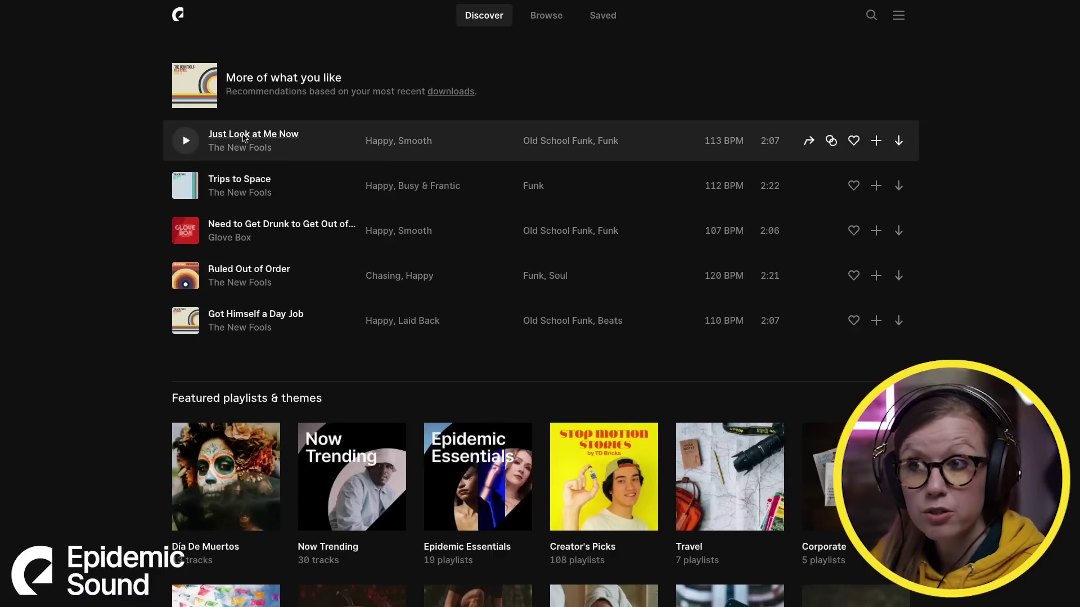
Switch to Epidemic Sound, open a recommended track by The New Fools and look through its similar tracks.
{"action": "left_click", "coordinate": [244, 138]}
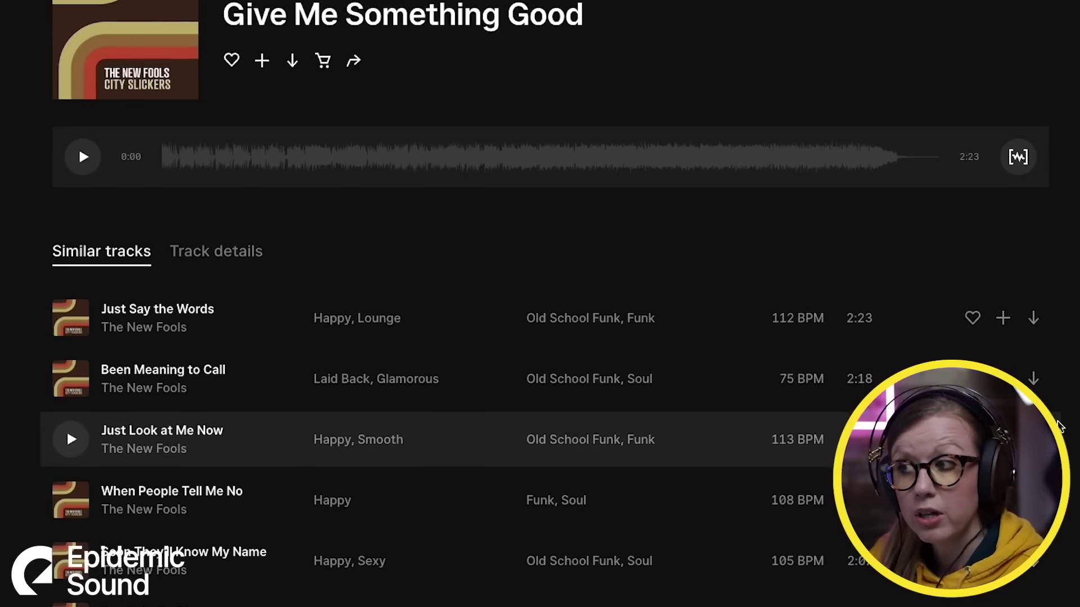
{"action": "scroll", "coordinate": [799, 460], "scroll_direction": "down", "scroll_amount": 2}
{"action": "scroll", "coordinate": [1058, 427], "scroll_direction": "down", "scroll_amount": 4}
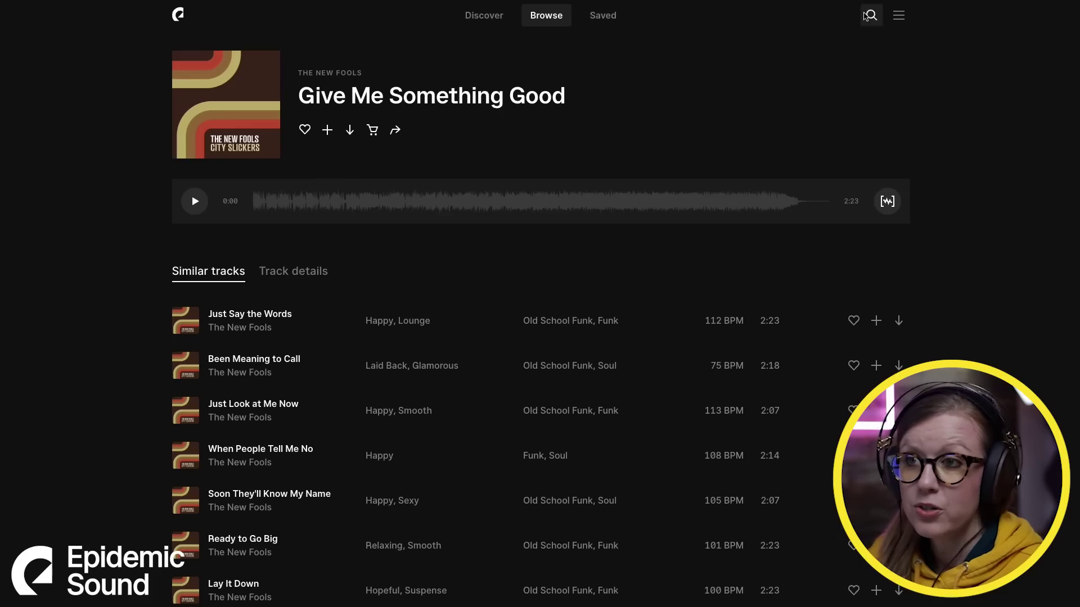
Search the music library for "premiere gal" and open the Premiere Gal's Editing Essentials playlist.
{"action": "left_click", "coordinate": [870, 15]}
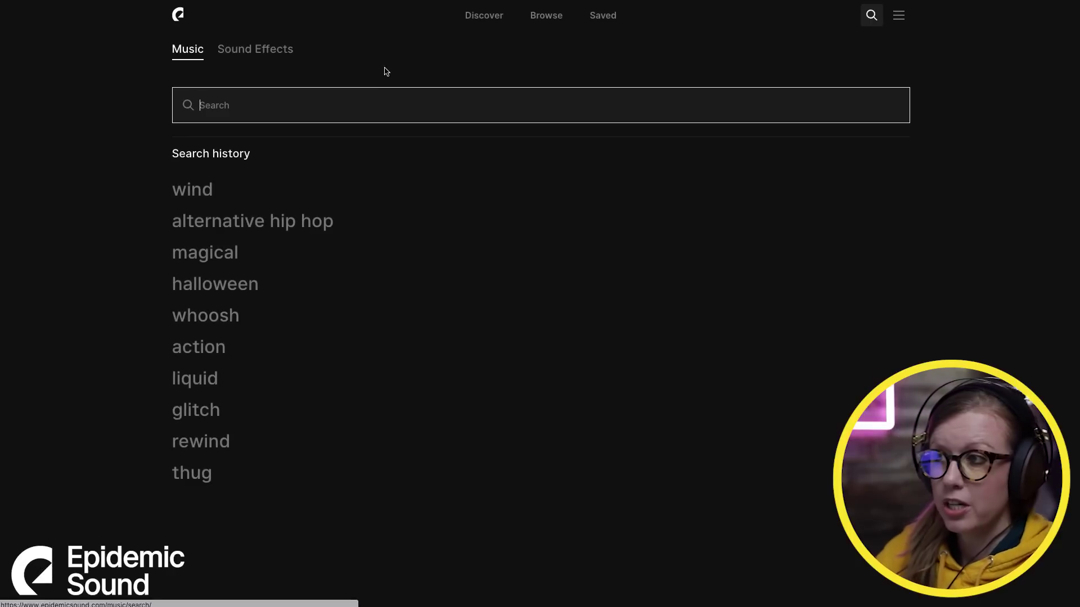
{"action": "type", "text": "premiere gal"}
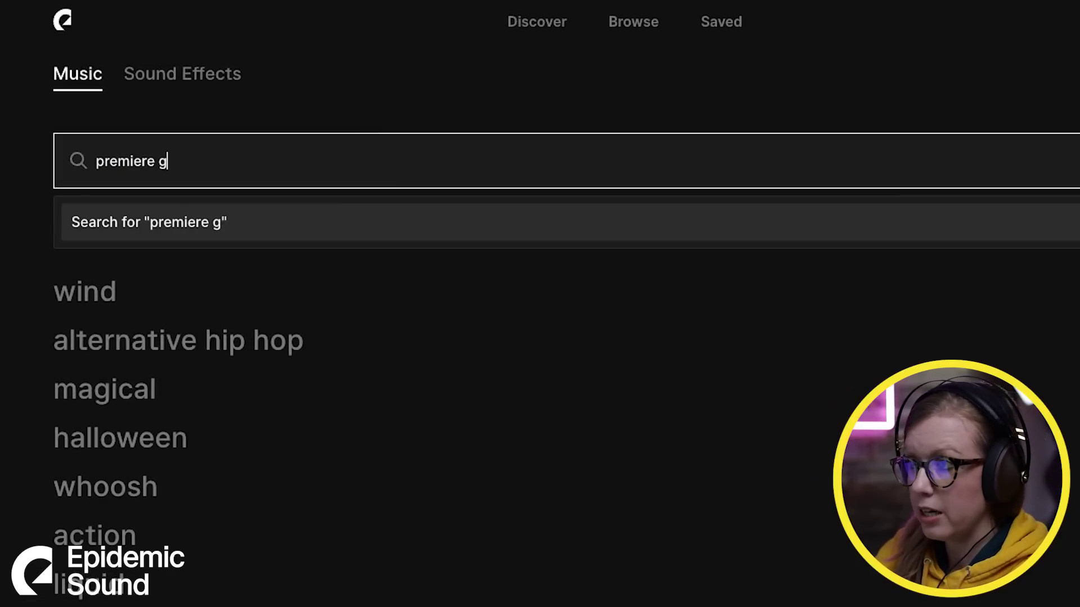
{"action": "key", "text": "Return"}
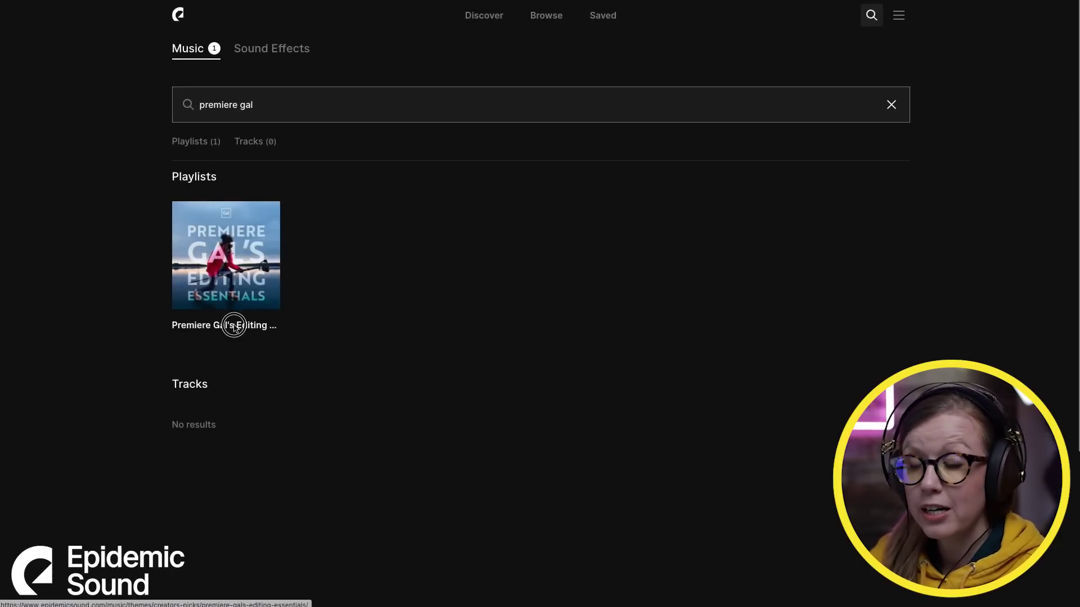
{"action": "left_click", "coordinate": [234, 326]}
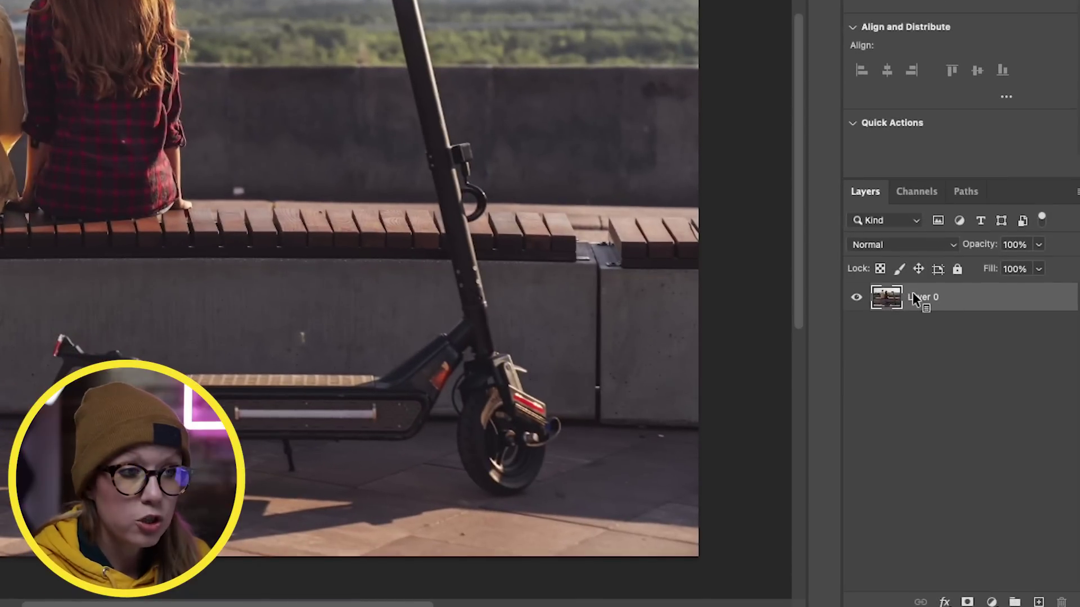
Back in Photoshop, mask all objects on Layer 0 of scooter.jpg.
{"action": "right_click", "coordinate": [917, 299]}
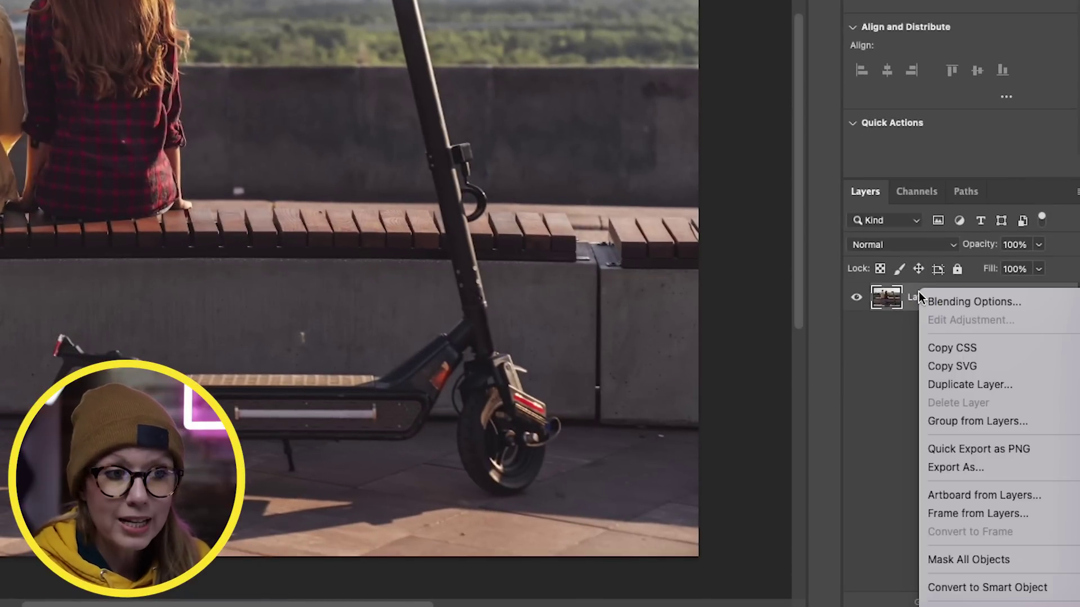
{"action": "left_click", "coordinate": [970, 562]}
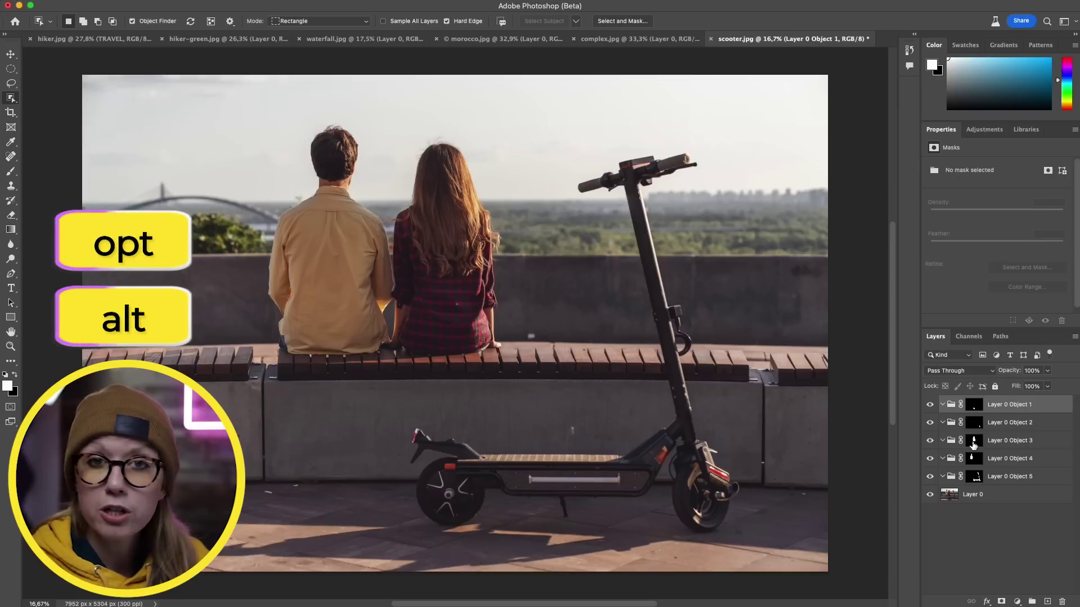
Display the mask of Layer 0 Object 3 and examine the woman's hair edges at 100%, toggling the object overlay.
{"action": "left_click", "coordinate": [974, 440], "text": "alt"}
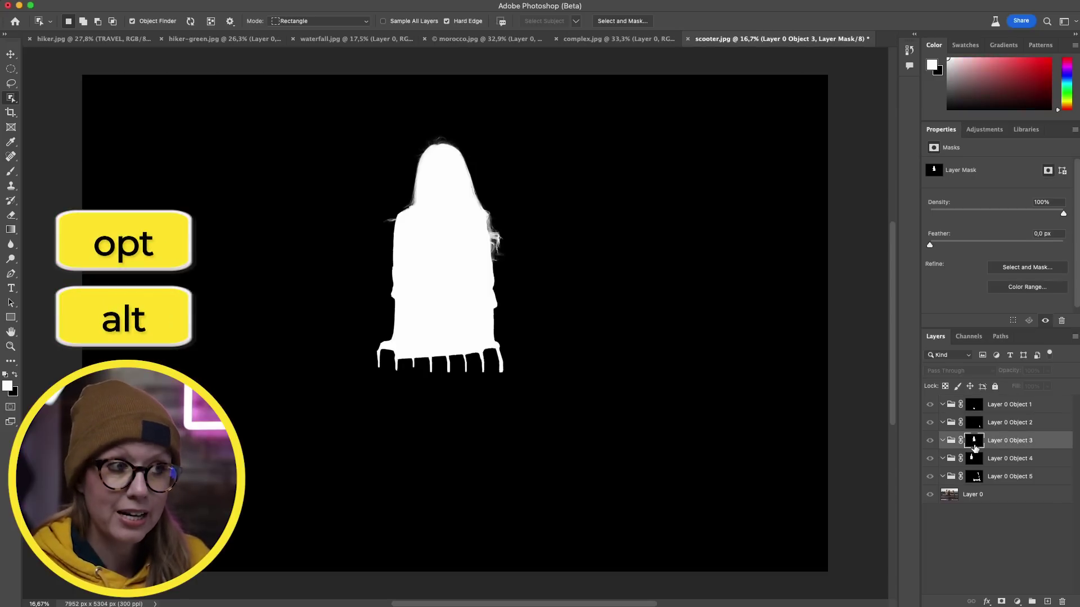
{"action": "key", "text": "super+1"}
{"action": "key", "text": "backslash"}
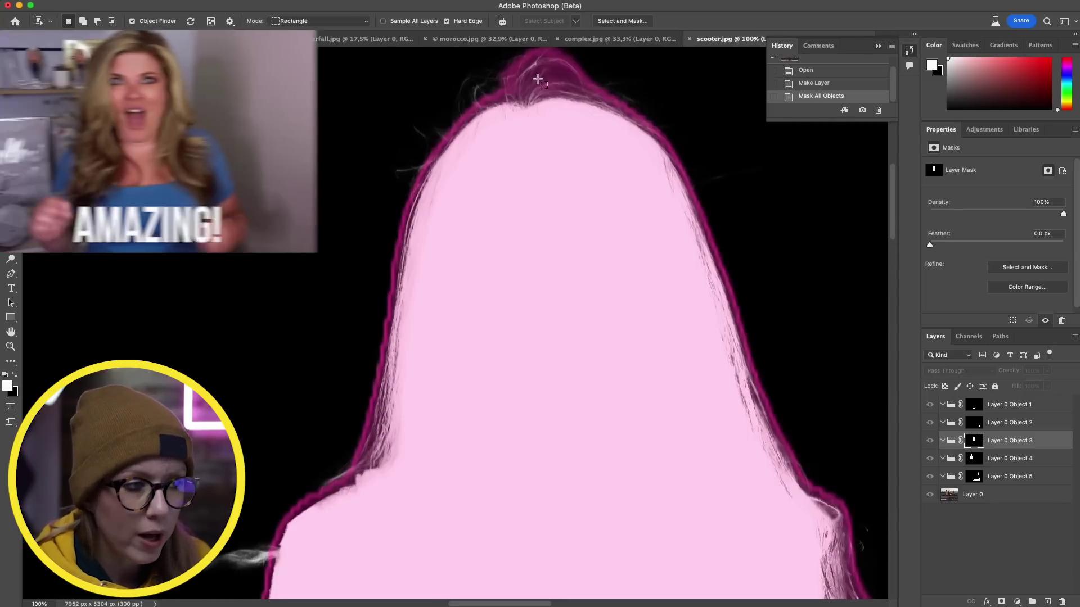
{"action": "key", "text": "backslash"}
{"action": "scroll", "coordinate": [684, 170], "scroll_direction": "down", "scroll_amount": 3}
{"action": "scroll", "coordinate": [684, 171], "scroll_direction": "right", "scroll_amount": 3}
{"action": "scroll", "coordinate": [685, 171], "scroll_direction": "right", "scroll_amount": 2}
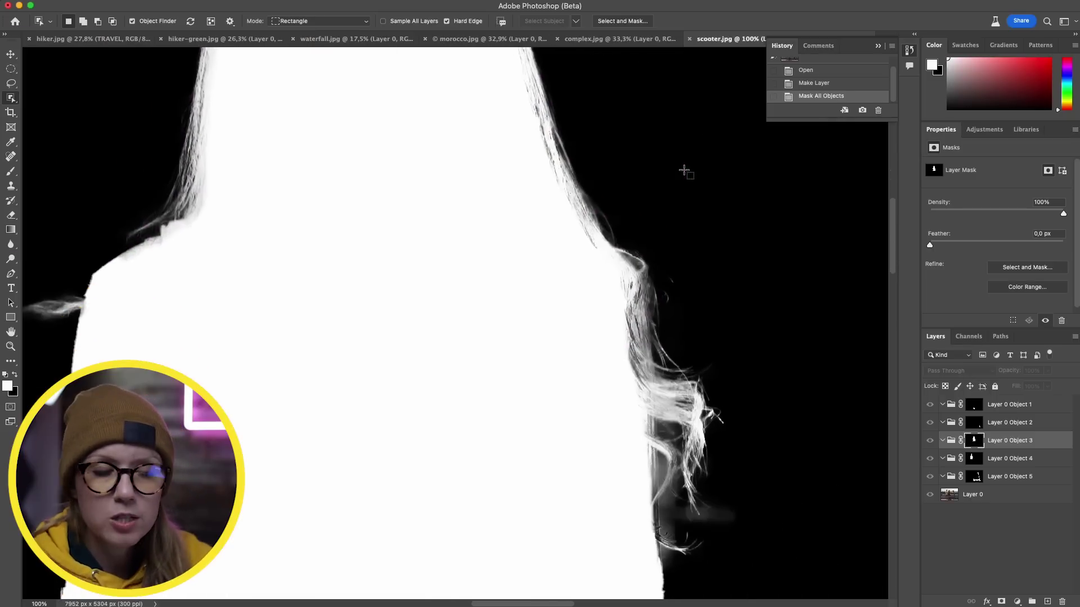
{"action": "key", "text": "backslash"}
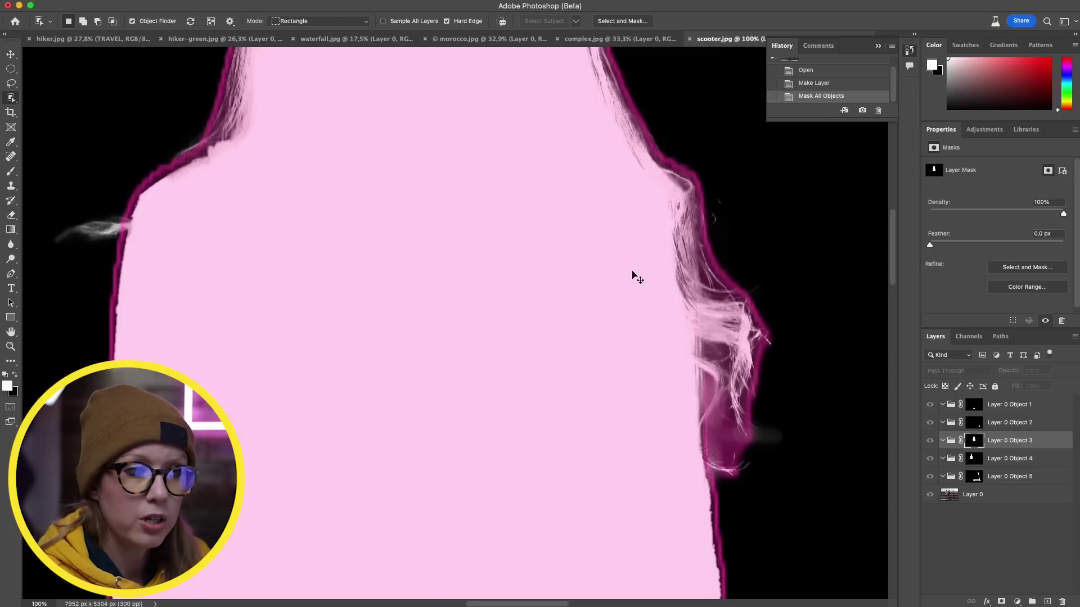
{"action": "key", "text": "backslash"}
{"action": "key", "text": "super+minus"}
{"action": "key", "text": "super+minus"}
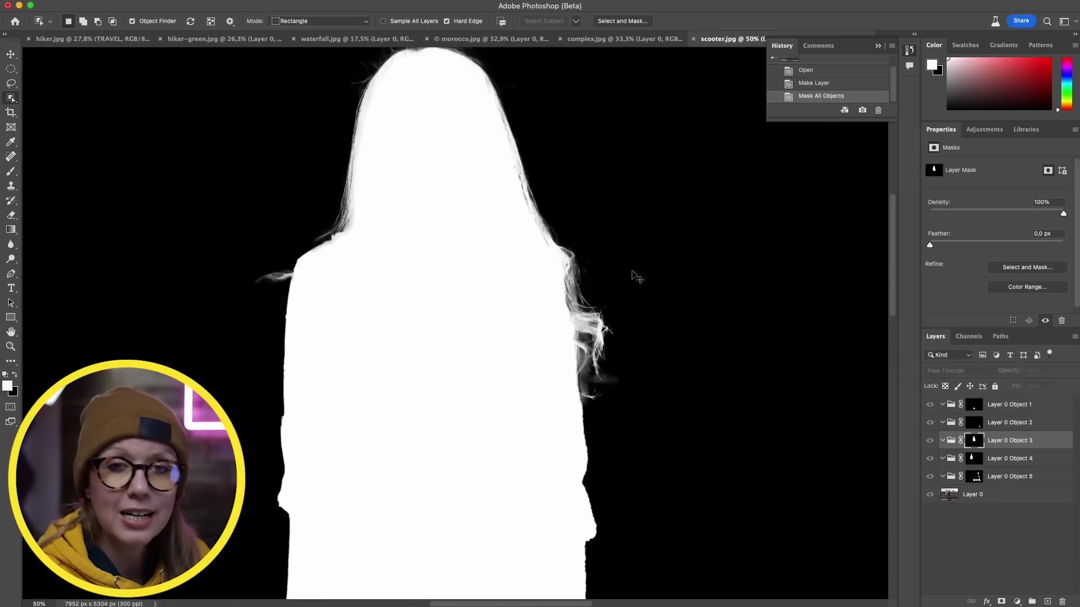
Display the mask of Layer 0 Object 5 and examine the scooter's outline as a whole.
{"action": "left_click", "coordinate": [972, 475], "text": "alt"}
{"action": "key", "text": "super+minus"}
{"action": "key", "text": "super+minus"}
{"action": "key", "text": "super+minus"}
{"action": "scroll", "coordinate": [731, 481], "scroll_direction": "right", "scroll_amount": 2}
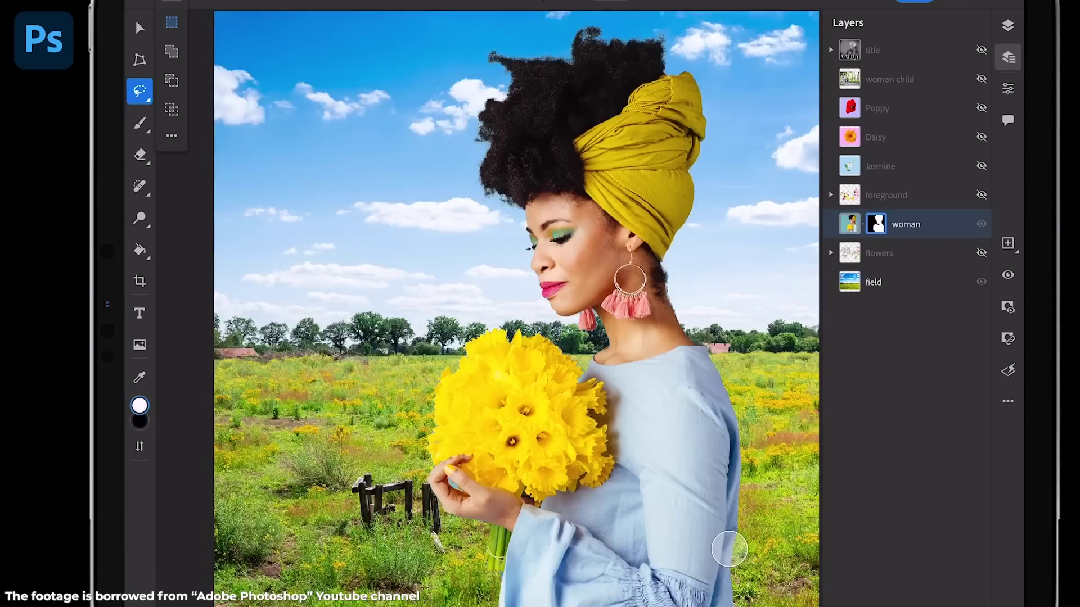
In Photoshop on the iPad, examine the curly hair edge of the masked woman layer against the sky.
{"action": "scroll", "coordinate": [417, 208], "scroll_direction": "up", "scroll_amount": 5}
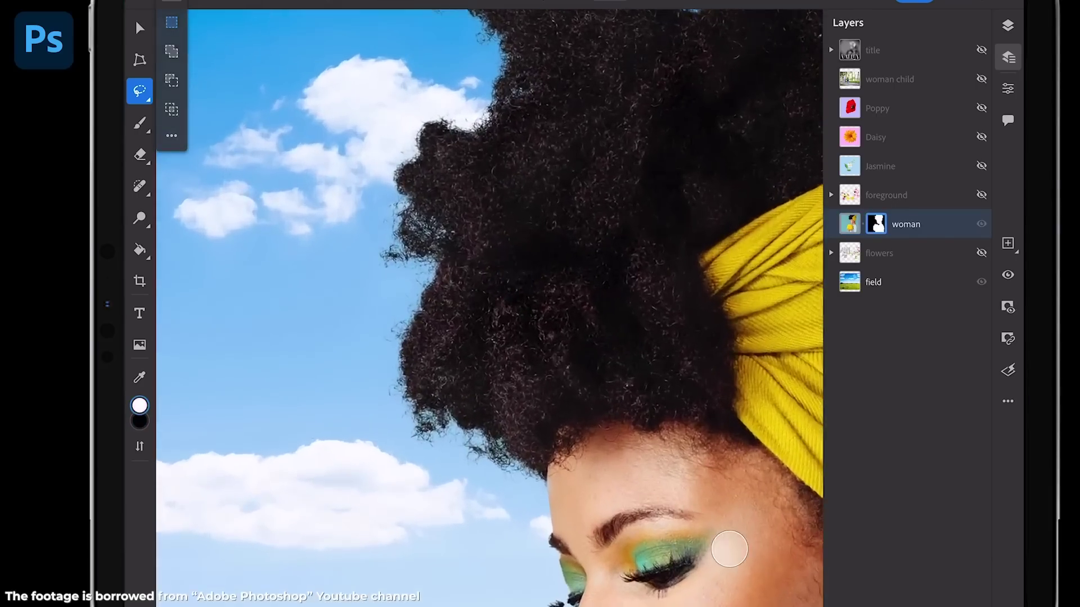